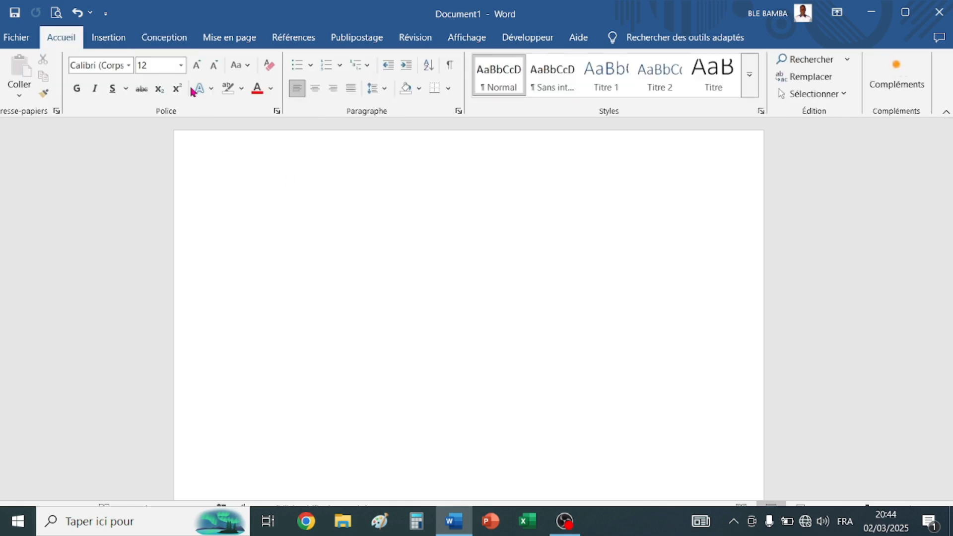
Draw a parallelogram about 10.3 cm wide and 3.1 cm high, slant its sides more strongly and centre it in the page width
click(118, 41)
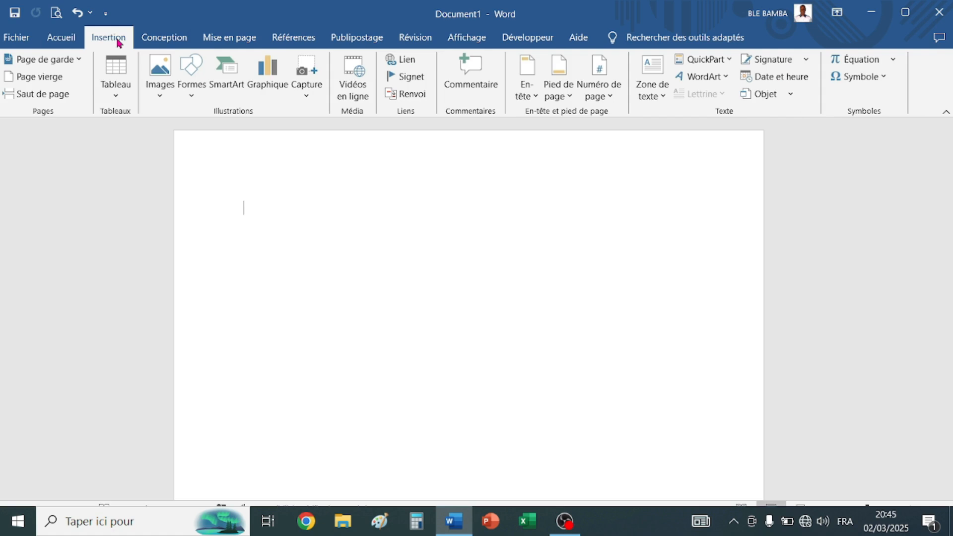
click(193, 89)
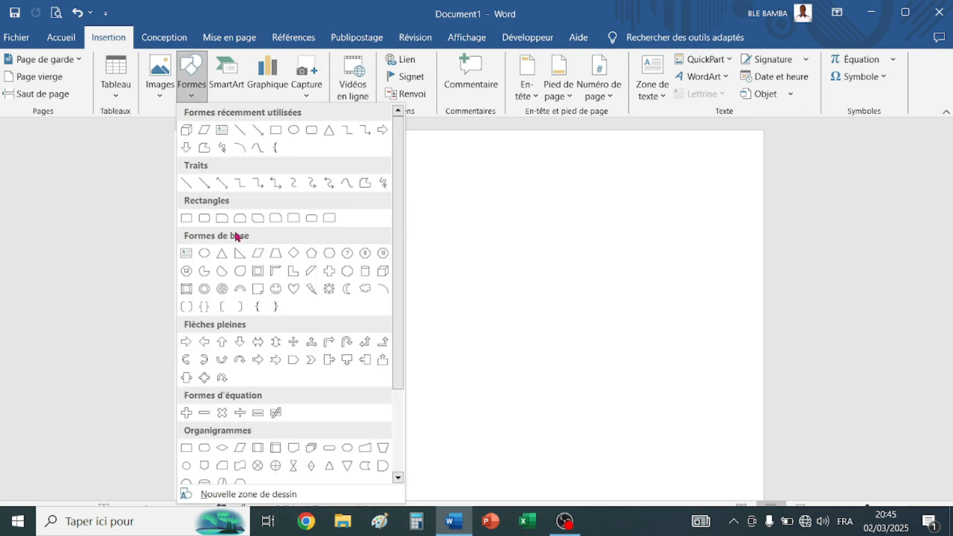
click(258, 257)
mouse_move(257, 251)
mouse_down()
mouse_move(315, 314)
mouse_move(551, 329)
mouse_move(564, 338)
mouse_move(548, 340)
mouse_up()
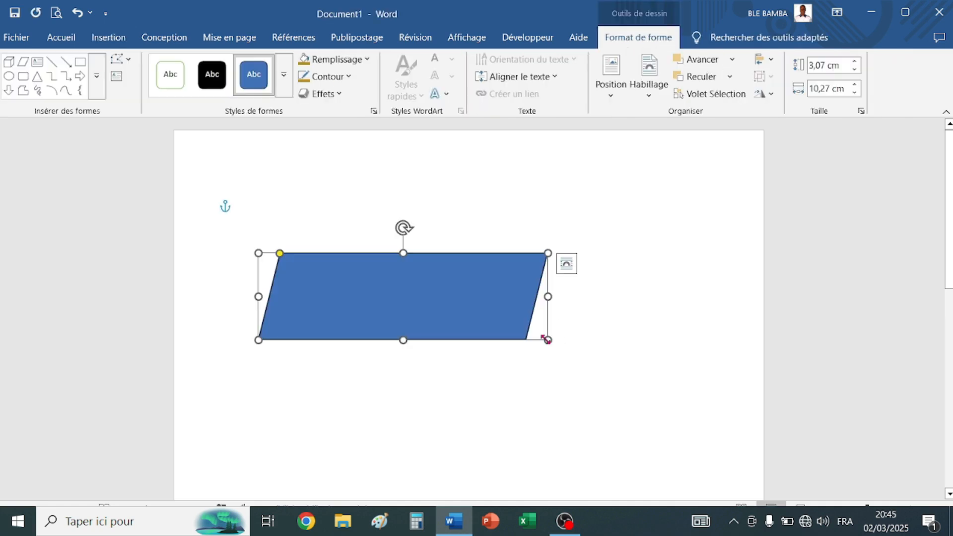
drag(280, 253, 312, 286)
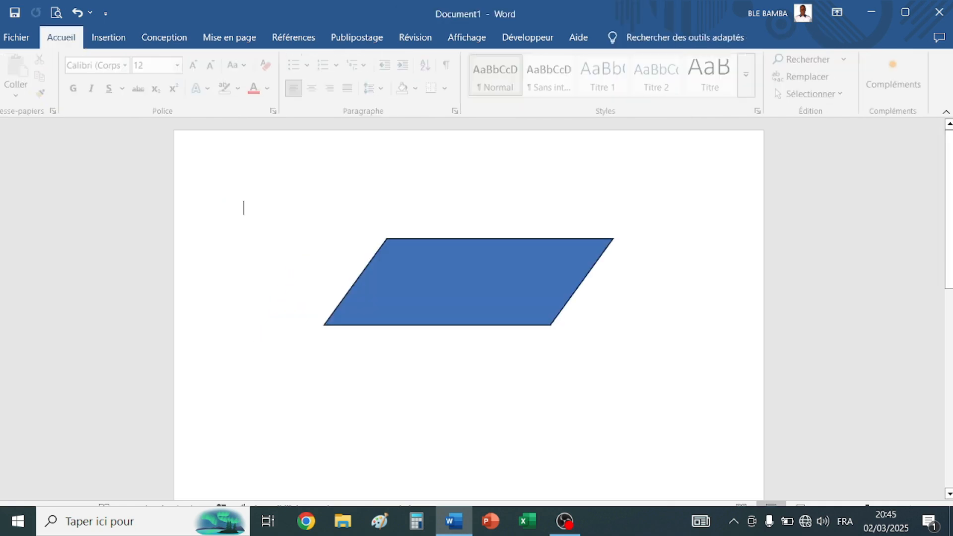
click(470, 275)
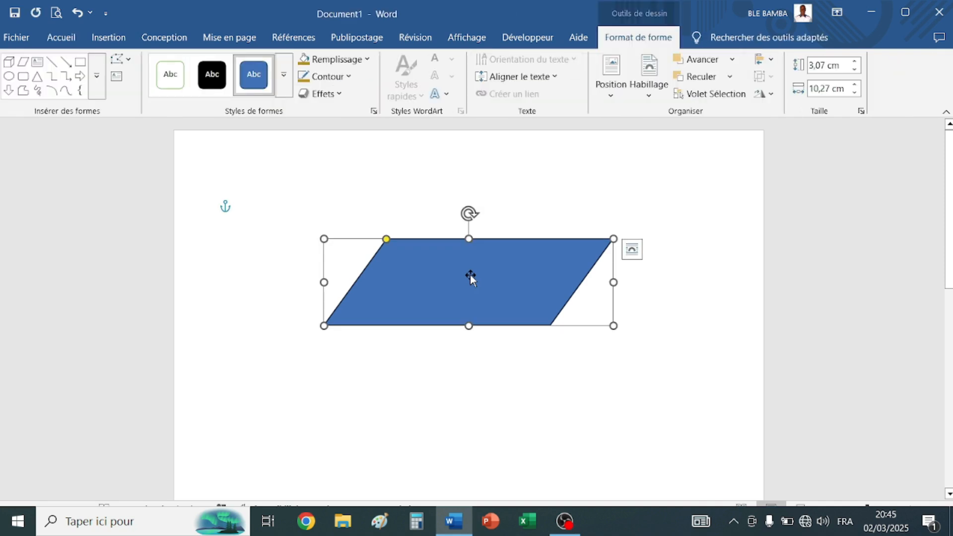
click(243, 208)
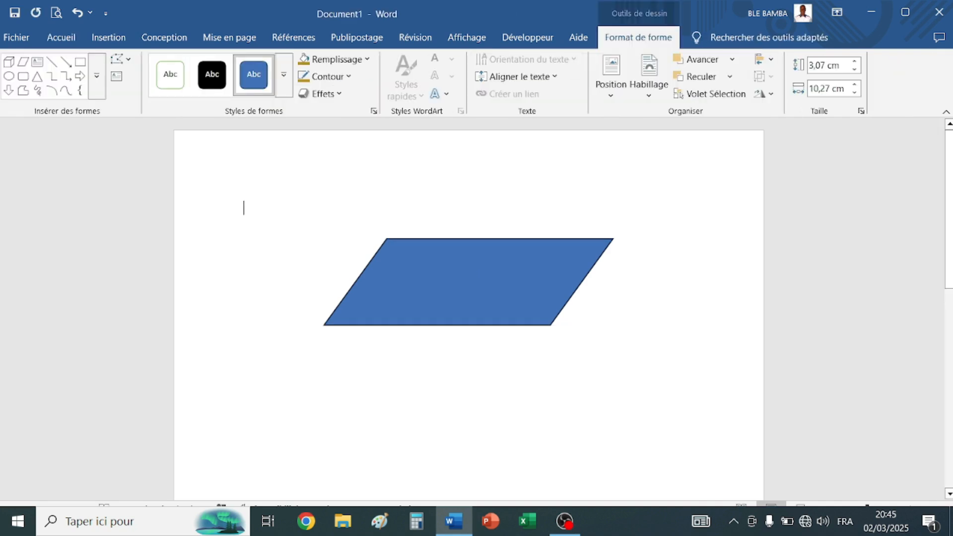
Set the page background colour to the standard green
click(175, 40)
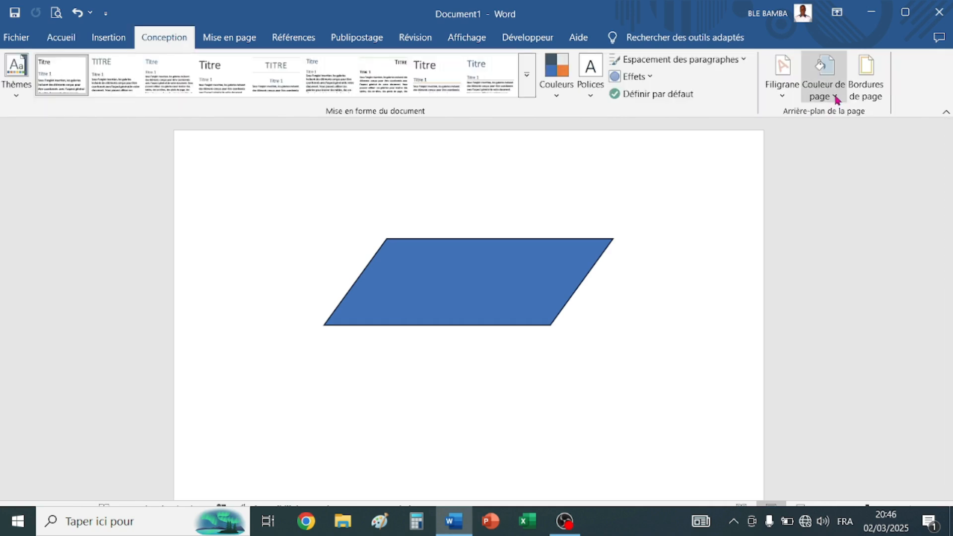
click(822, 75)
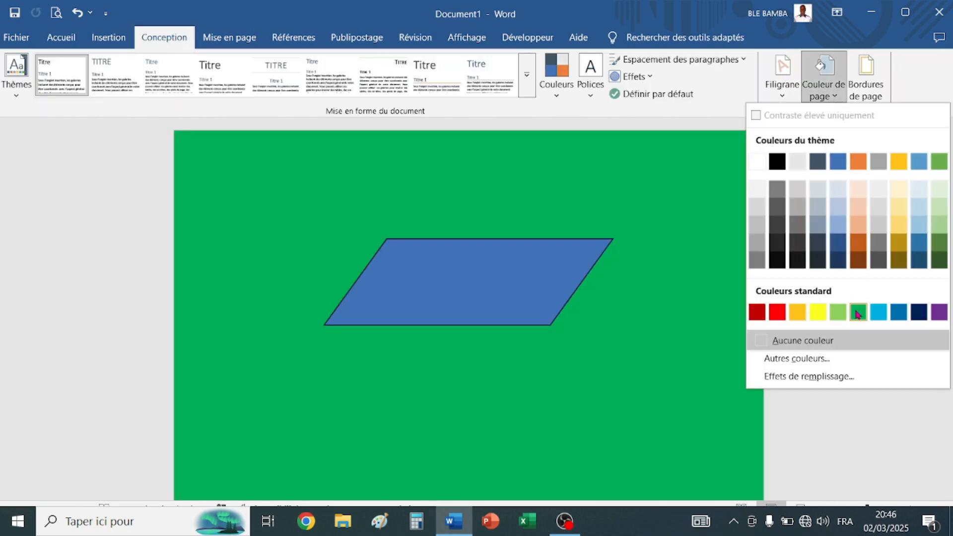
click(856, 310)
Apply the last 3D rotation preset of the Parallèle group to the parallelogram
click(455, 274)
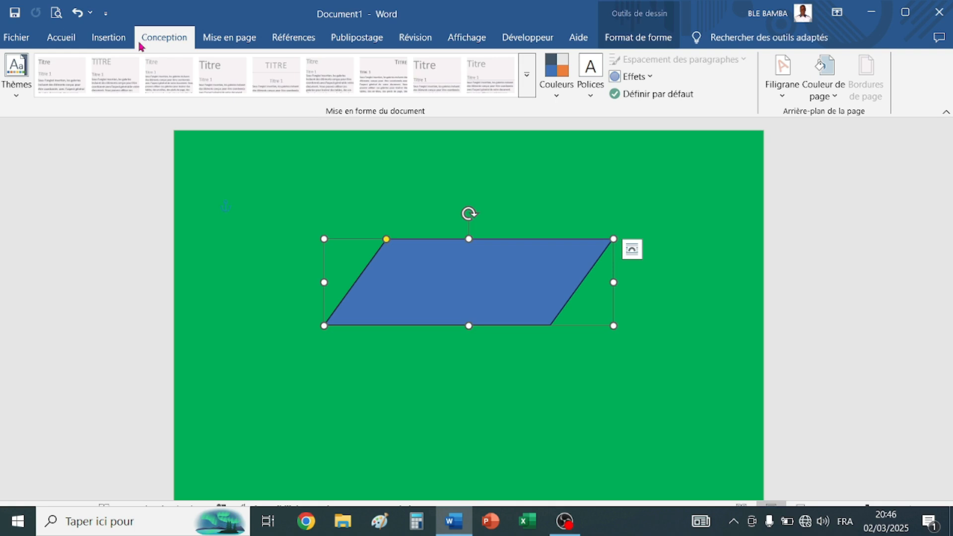
click(651, 41)
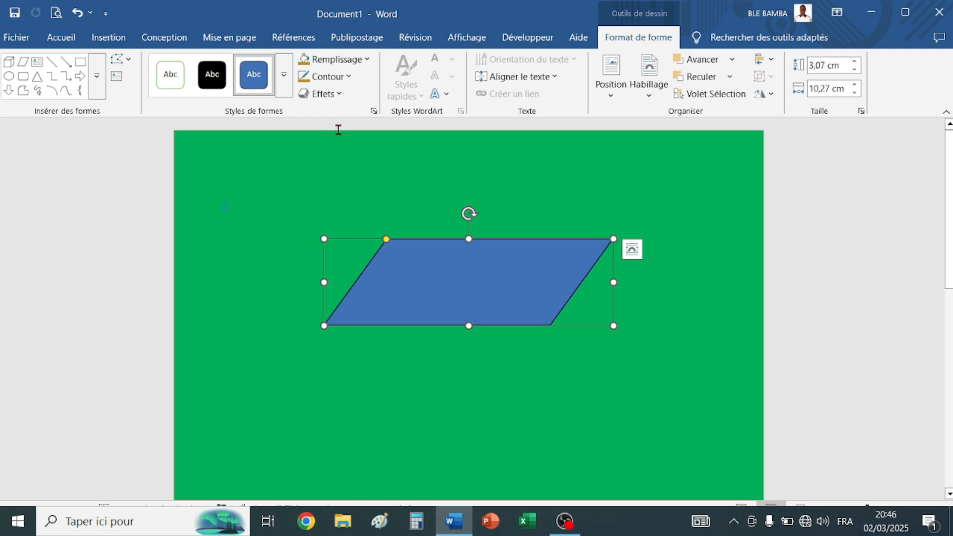
click(338, 96)
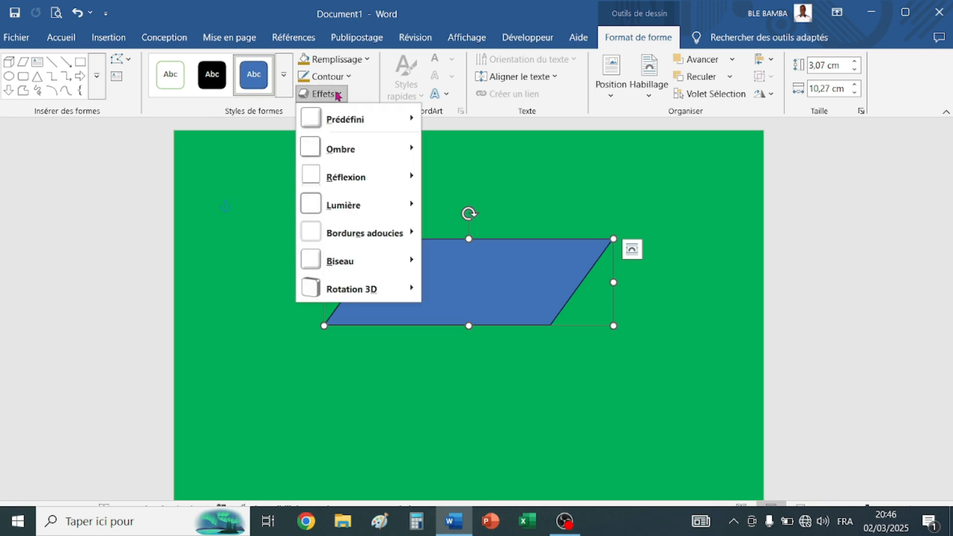
mouse_move(347, 290)
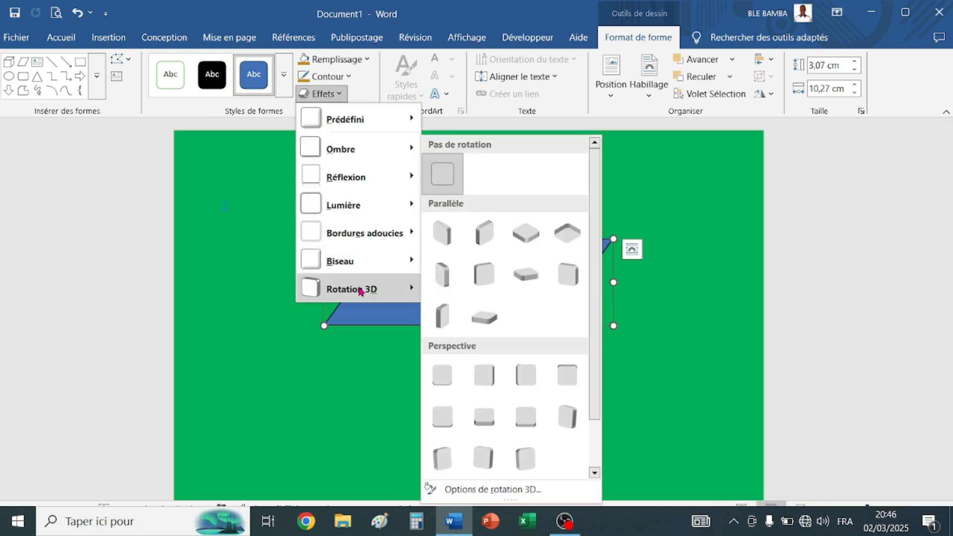
click(480, 325)
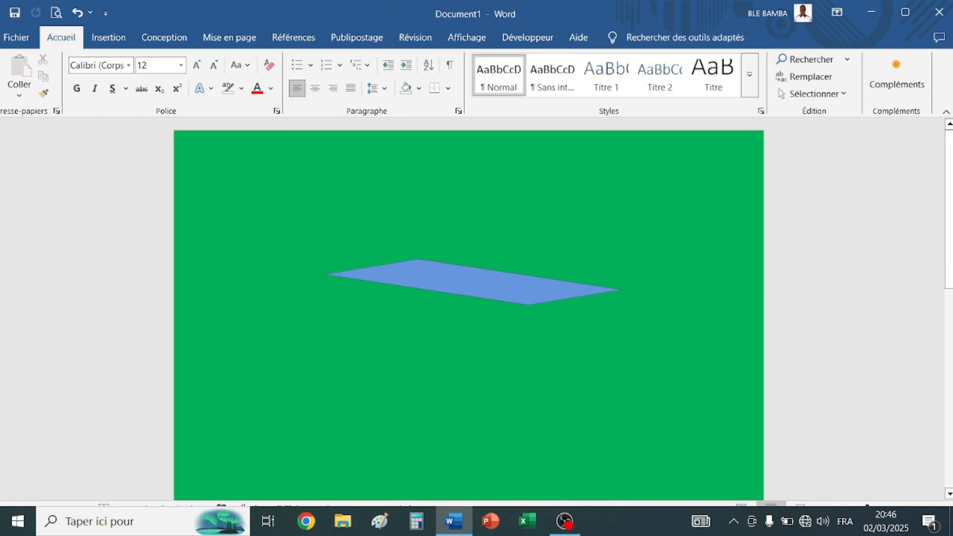
Set the parallelogram's 3D rotation to X 60°, Y 300° and Z 300° through the 3D rotation options
click(534, 291)
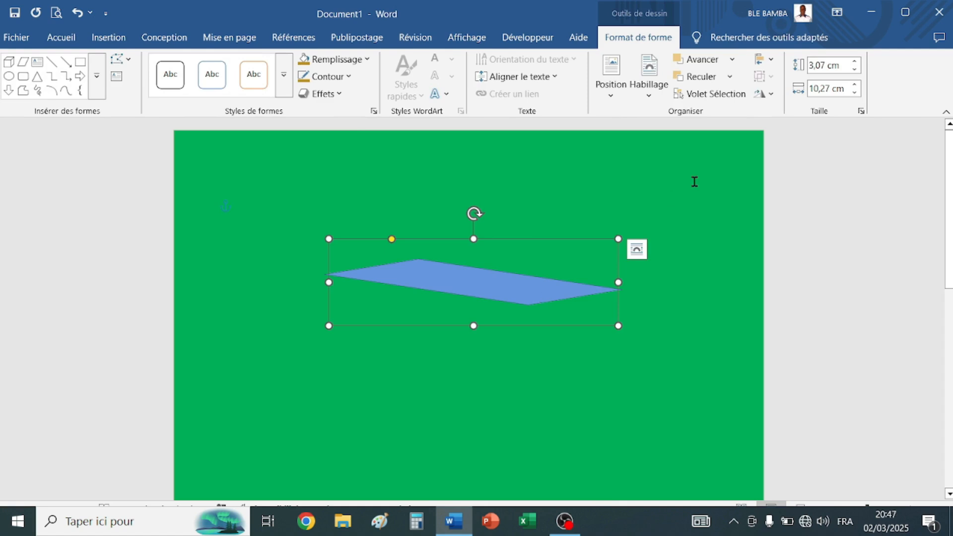
click(334, 95)
mouse_move(346, 291)
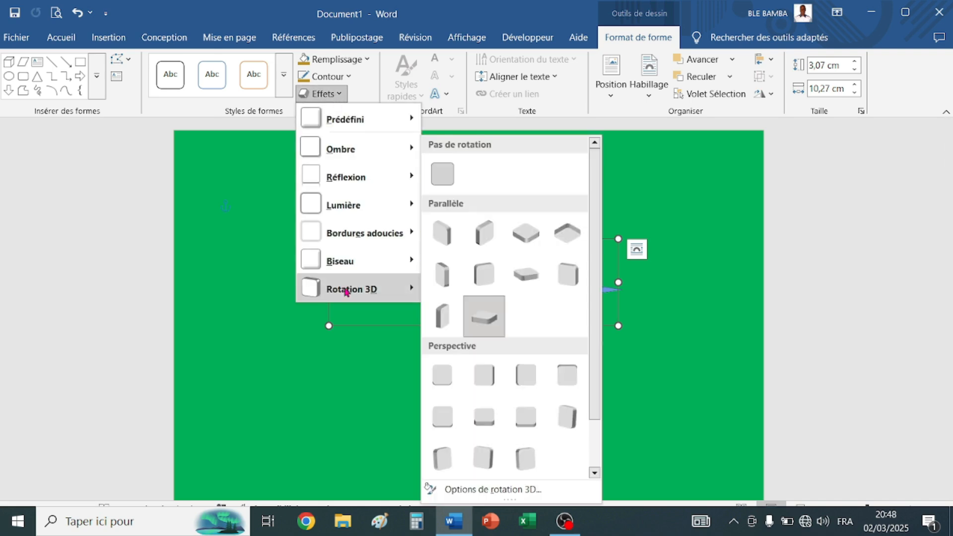
click(491, 490)
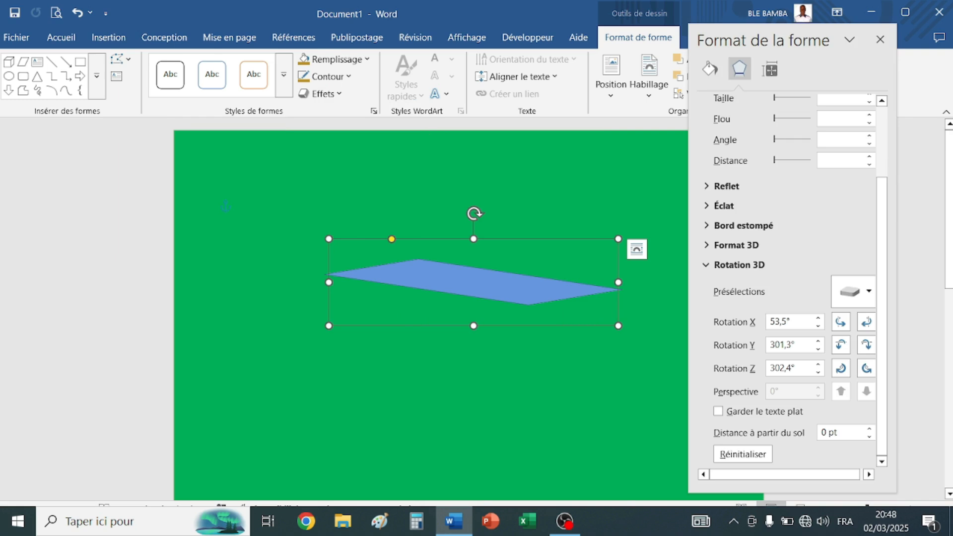
click(818, 326)
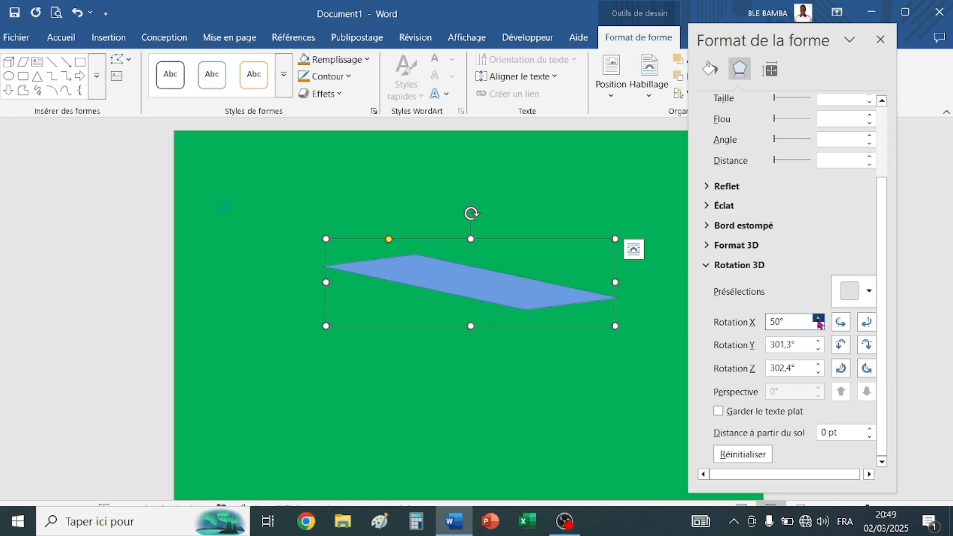
click(818, 319)
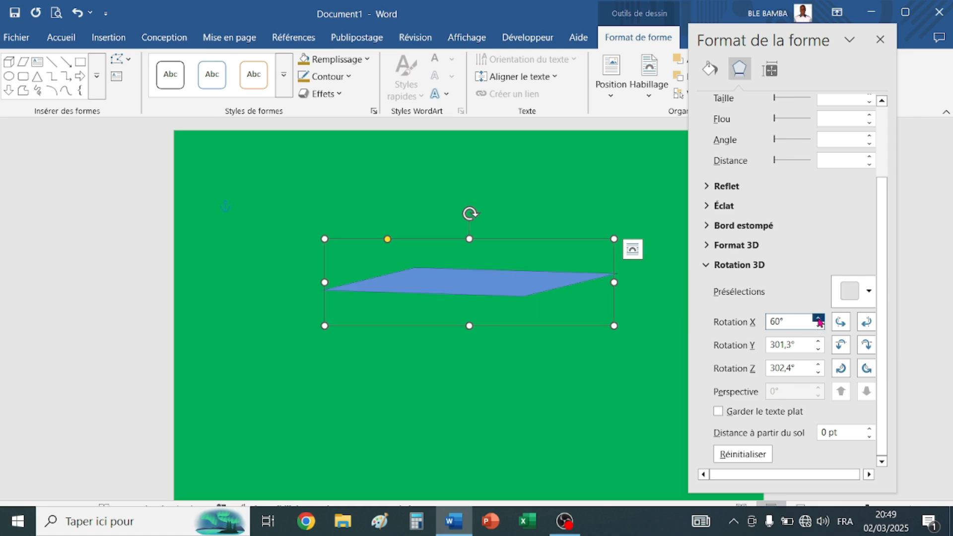
click(818, 319)
click(818, 327)
click(817, 366)
click(817, 372)
click(817, 349)
click(818, 349)
click(817, 341)
click(817, 341)
click(817, 365)
click(817, 372)
click(817, 349)
click(817, 325)
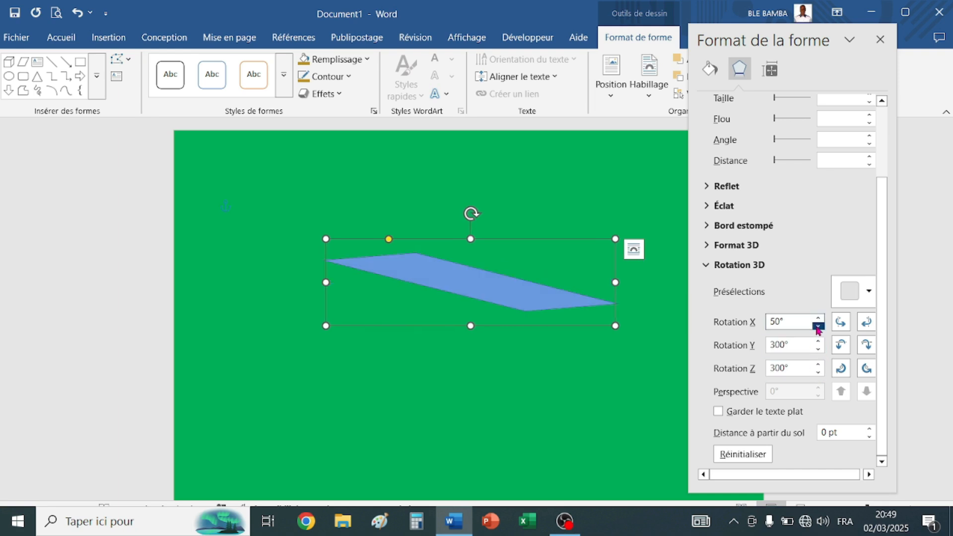
click(818, 319)
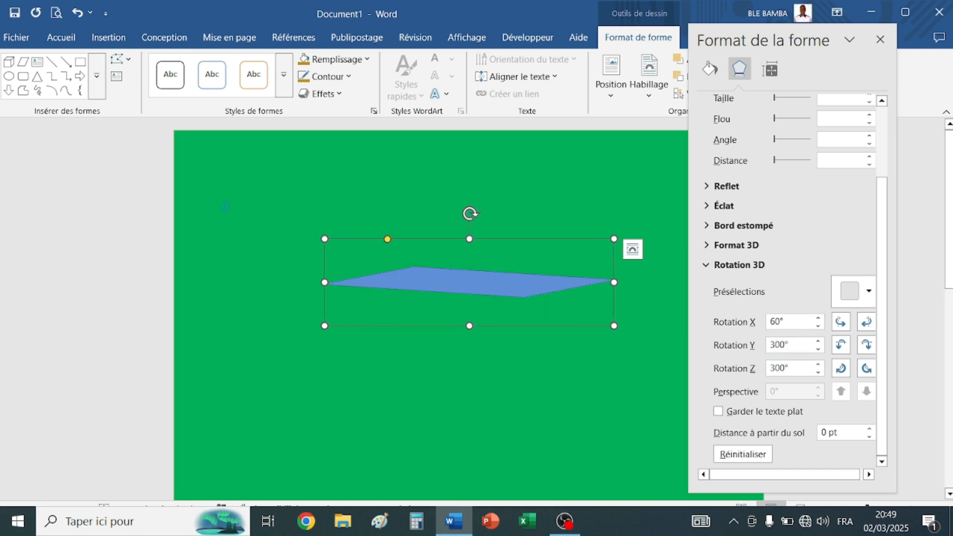
click(561, 343)
Shift the parallelogram toward the page's left side and rotate it slightly counter-clockwise until its long edges are horizontal
drag(504, 283, 432, 288)
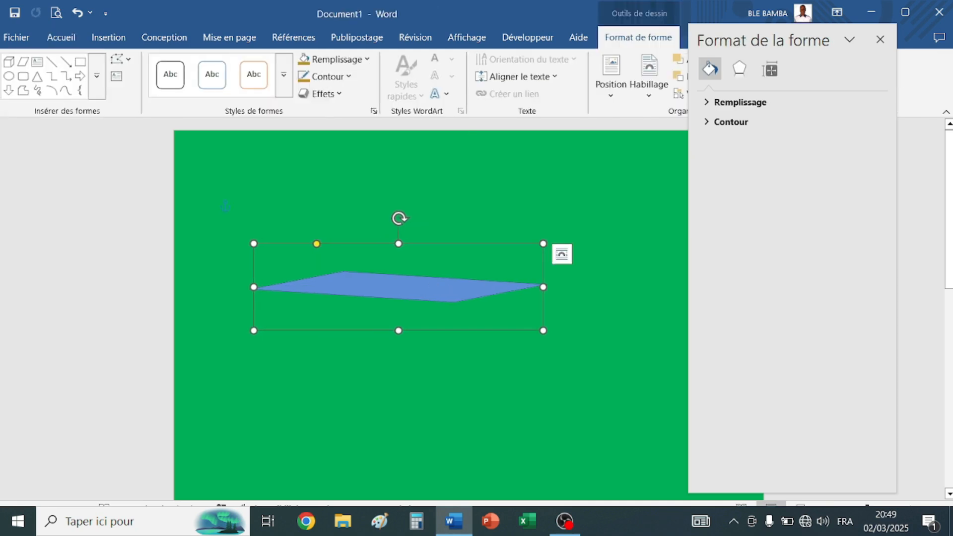
drag(396, 217, 393, 218)
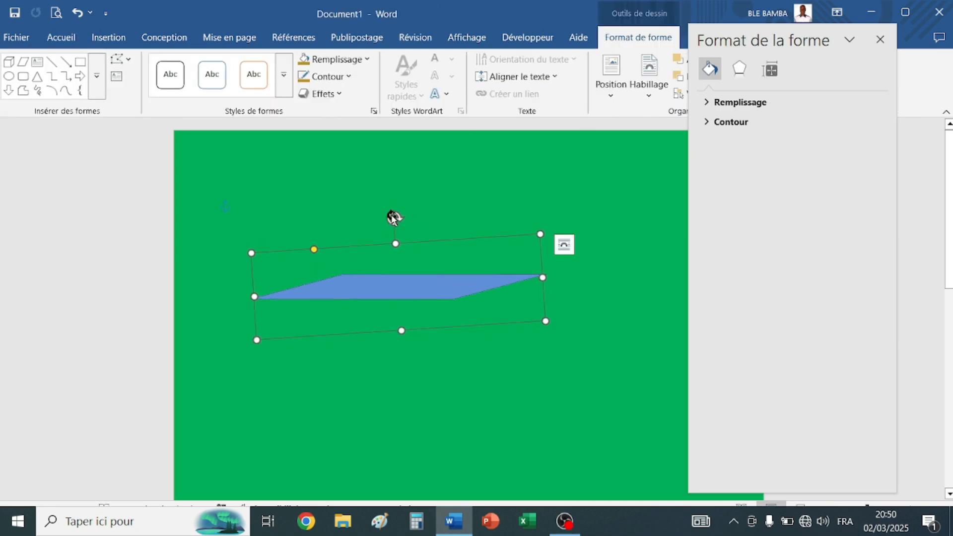
click(422, 211)
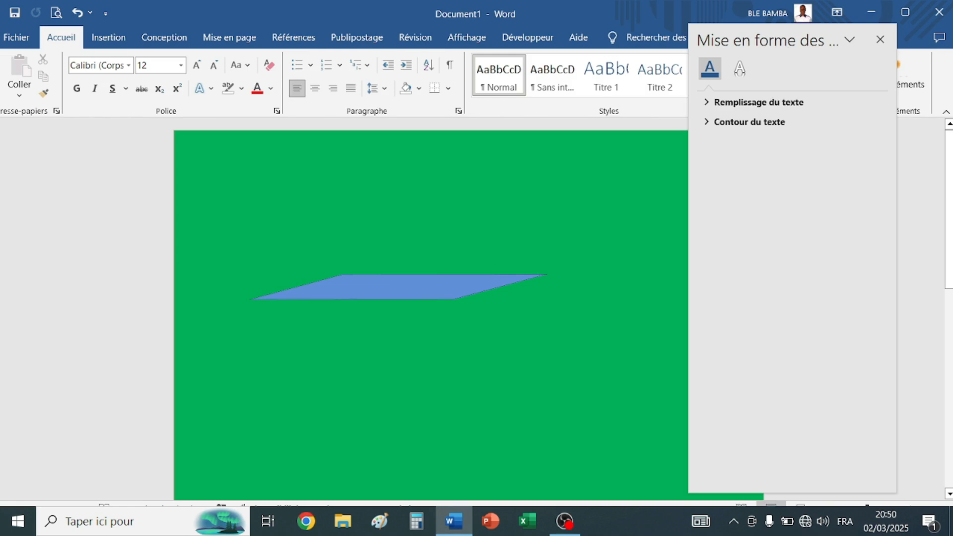
Fill the parallelogram with white
click(434, 296)
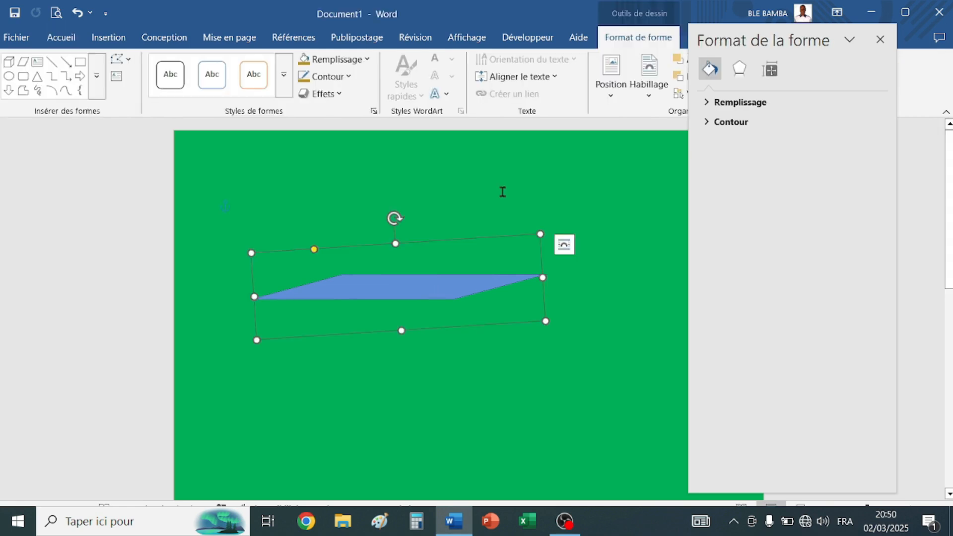
click(364, 63)
click(306, 126)
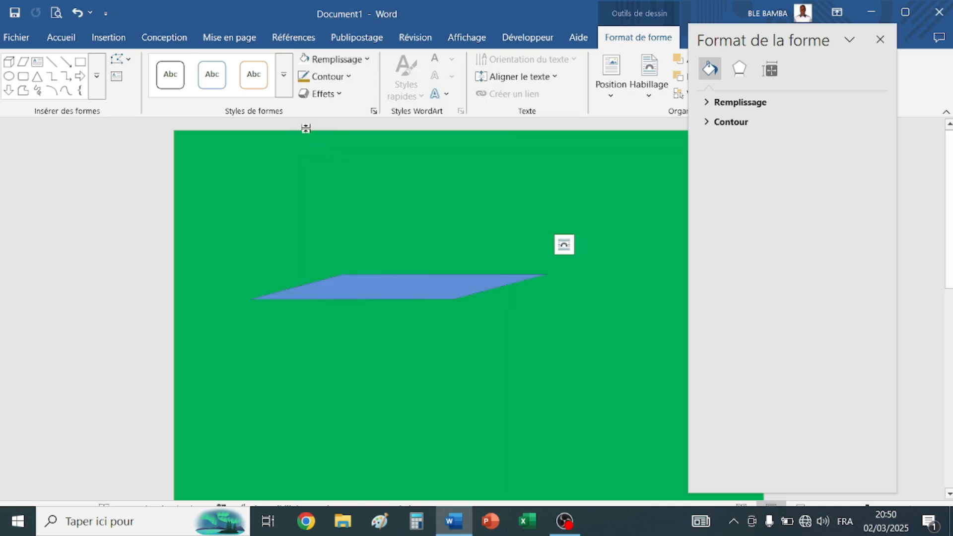
Give the parallelogram a dark gold outline with a thickness of 4½ pt
click(344, 77)
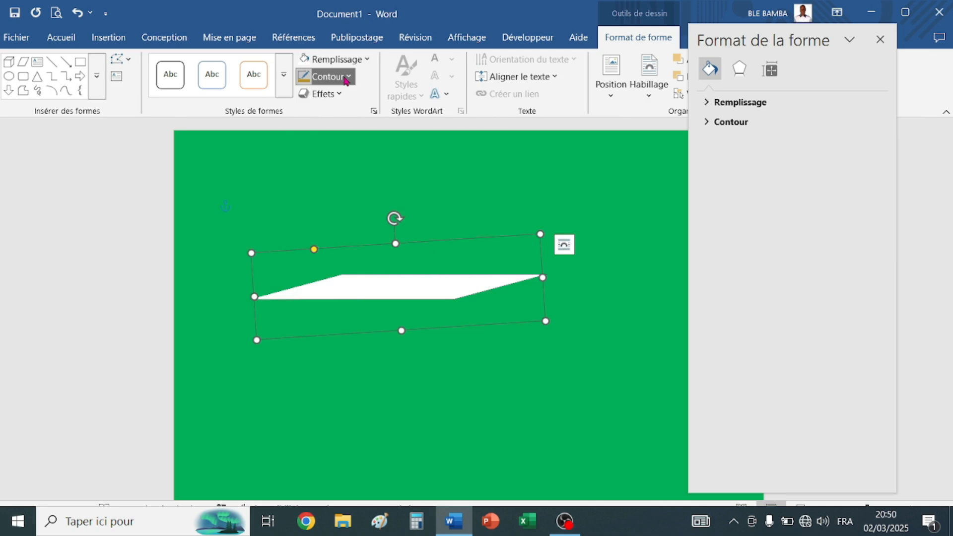
click(446, 228)
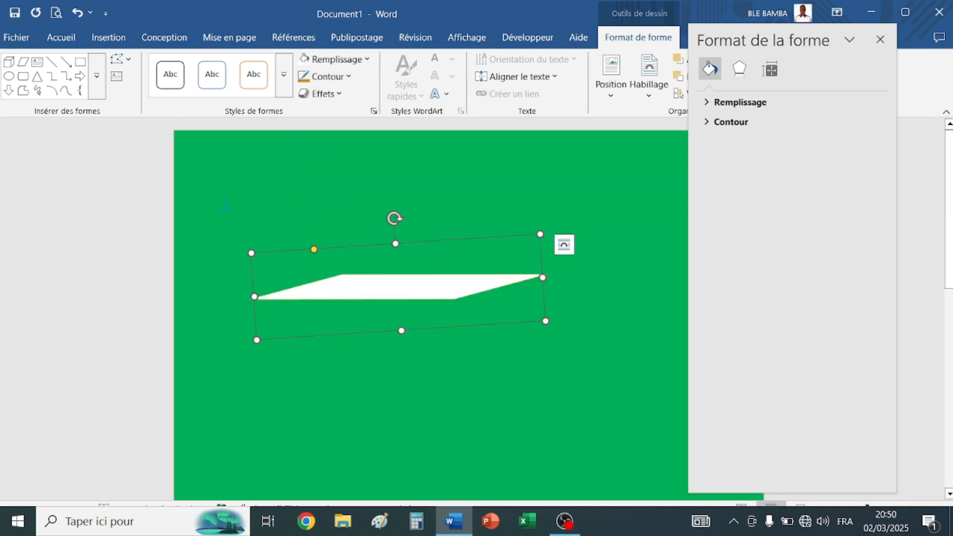
click(347, 78)
mouse_move(345, 360)
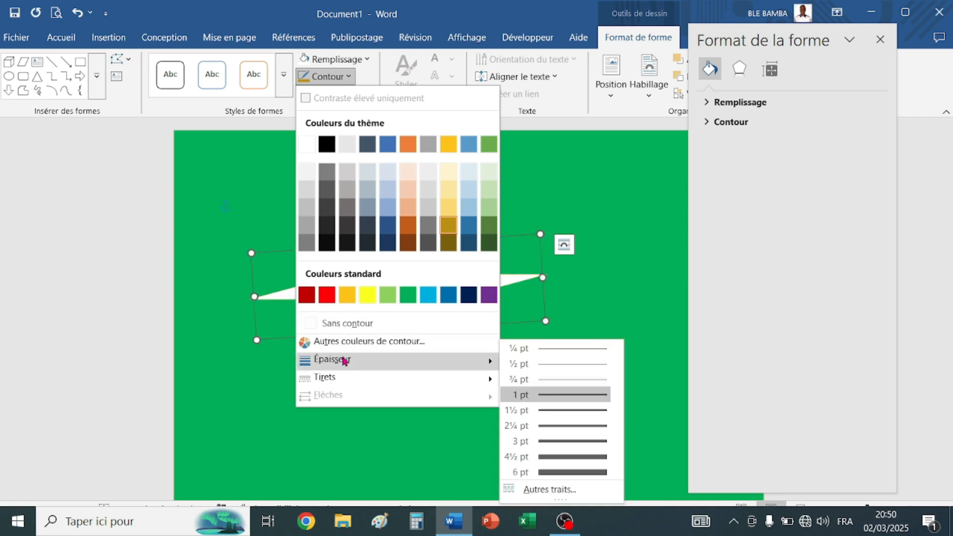
click(575, 457)
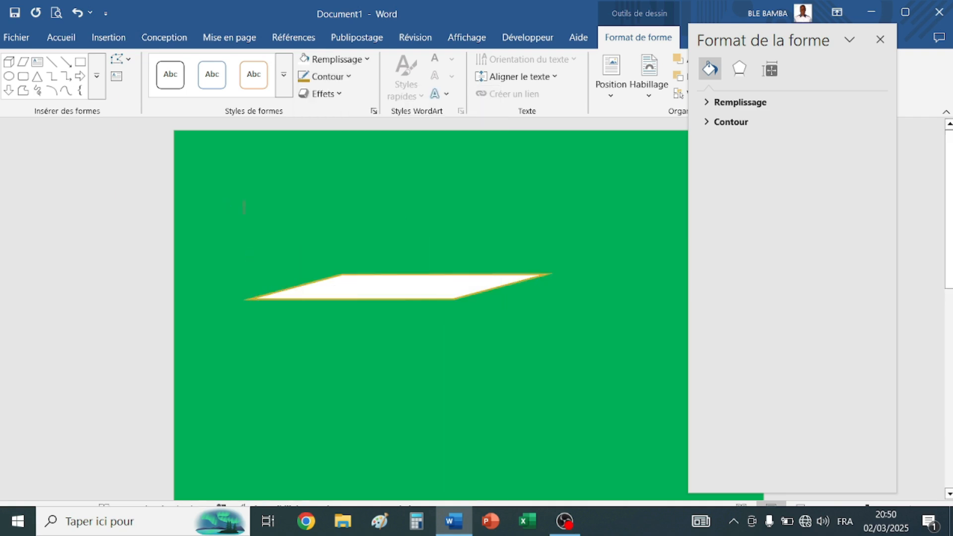
click(457, 286)
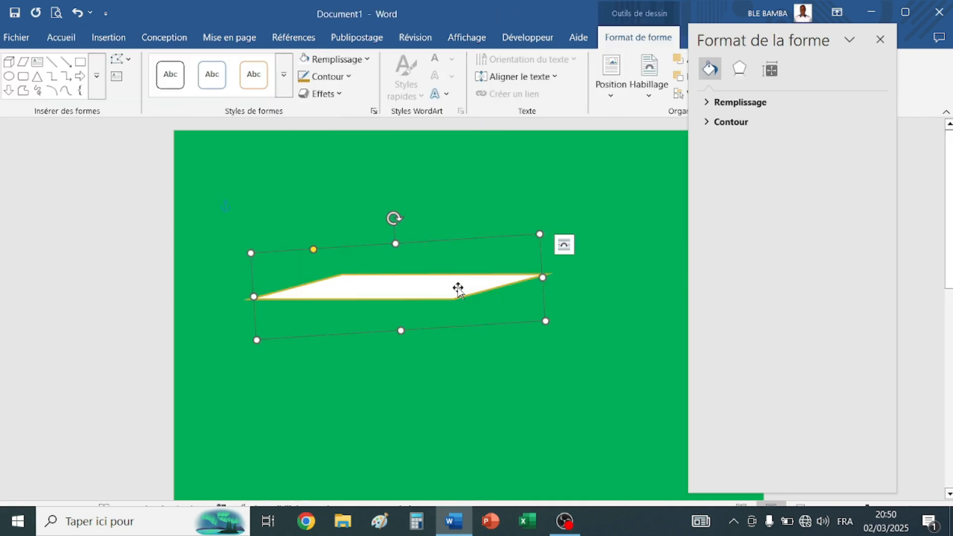
click(329, 97)
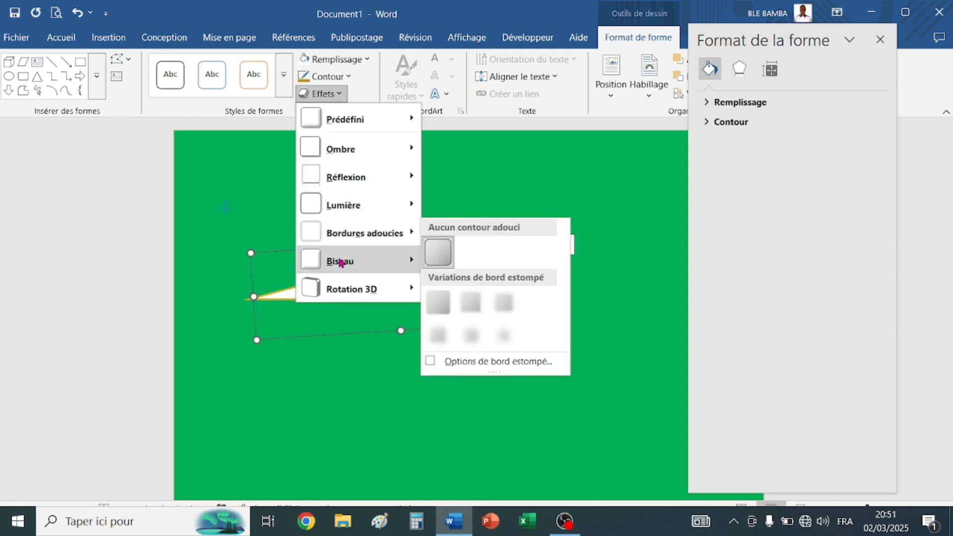
mouse_move(341, 261)
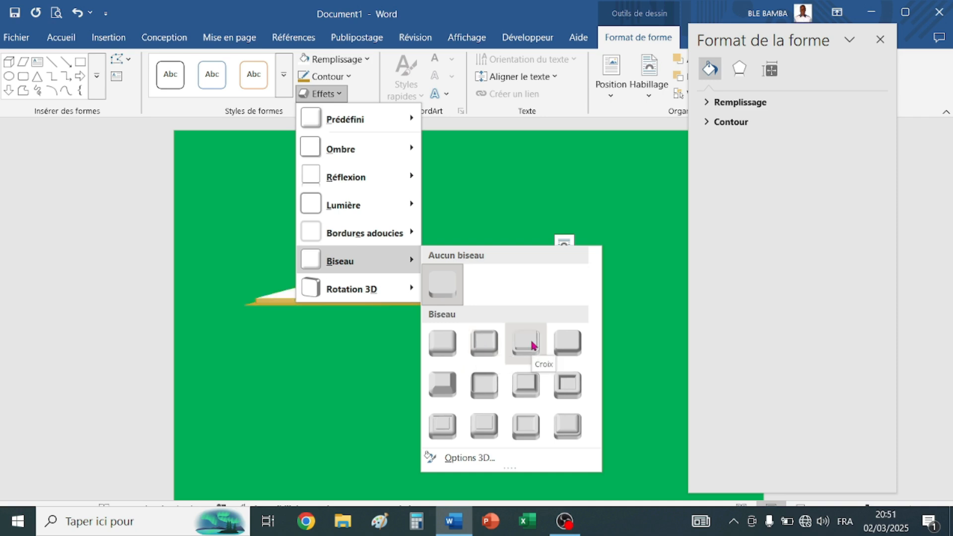
click(417, 293)
Move the parallelogram to the page's upper right area and close the shape formatting pane
drag(417, 292, 559, 241)
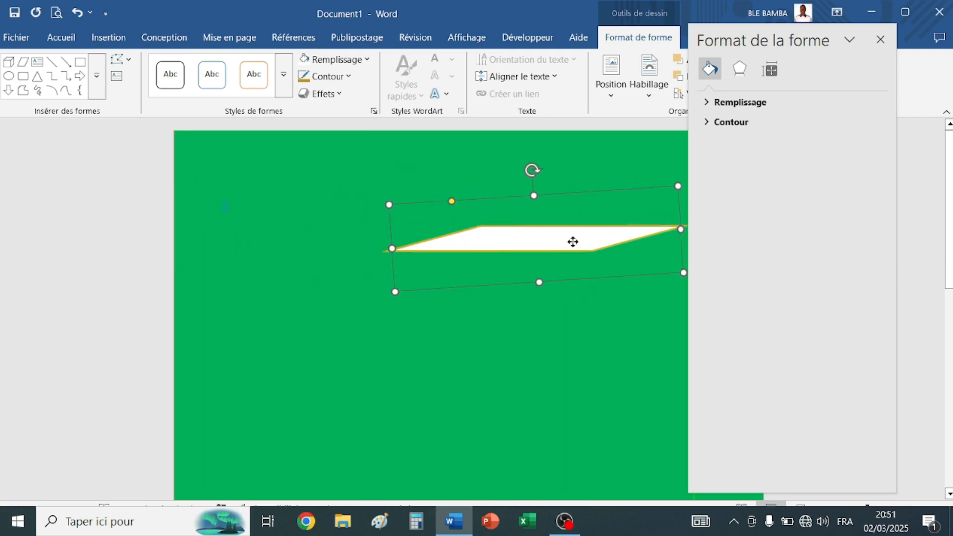
click(881, 40)
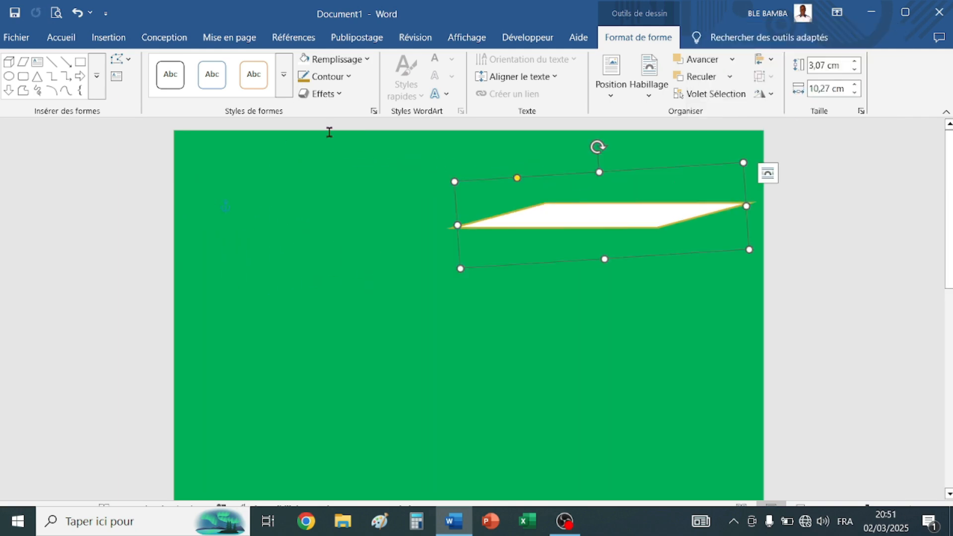
Apply the third bevel preset of the last row to the parallelogram and move it to the upper middle of the page
click(334, 94)
mouse_move(341, 264)
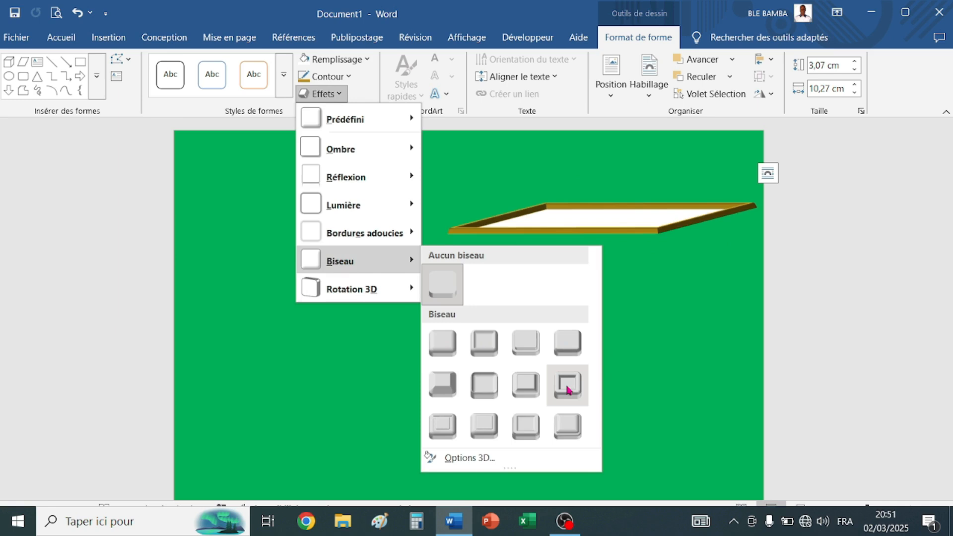
click(521, 425)
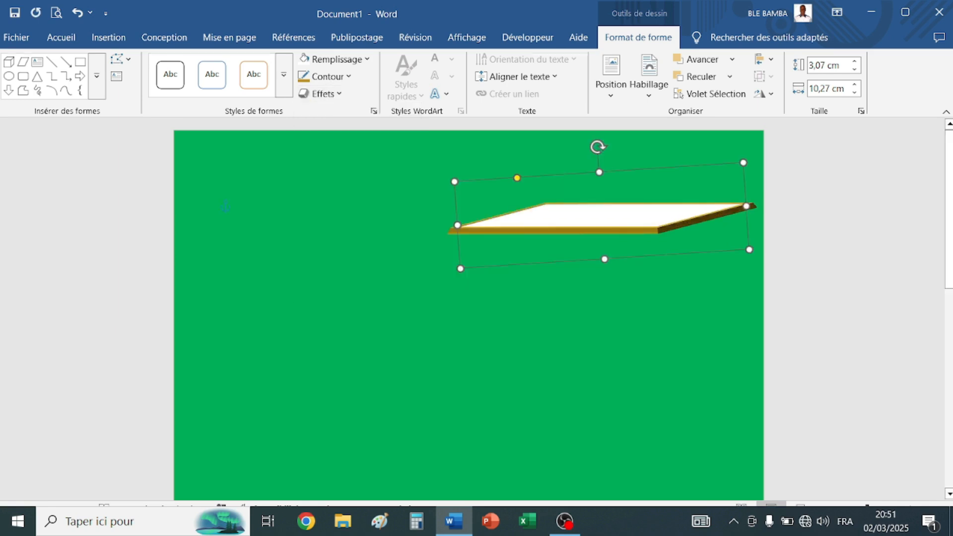
drag(633, 223, 497, 224)
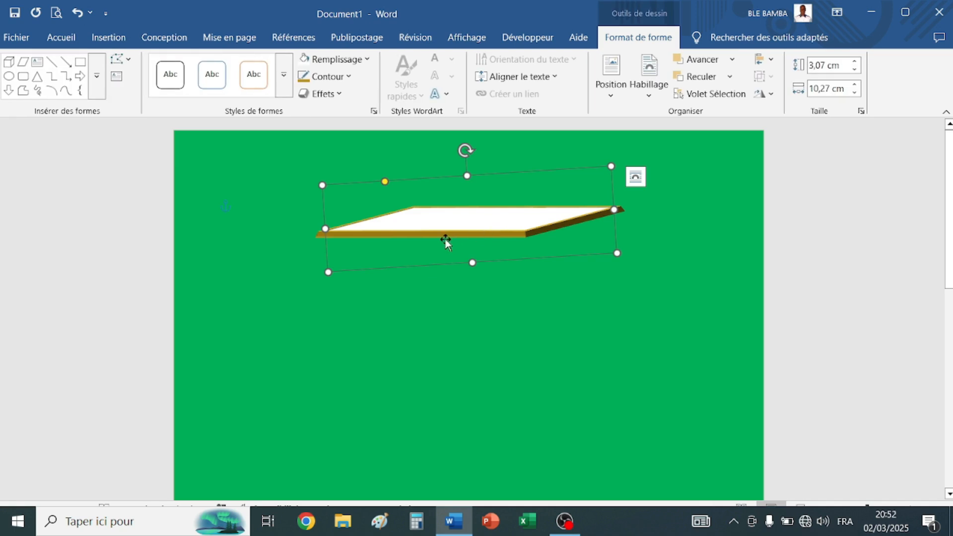
click(679, 191)
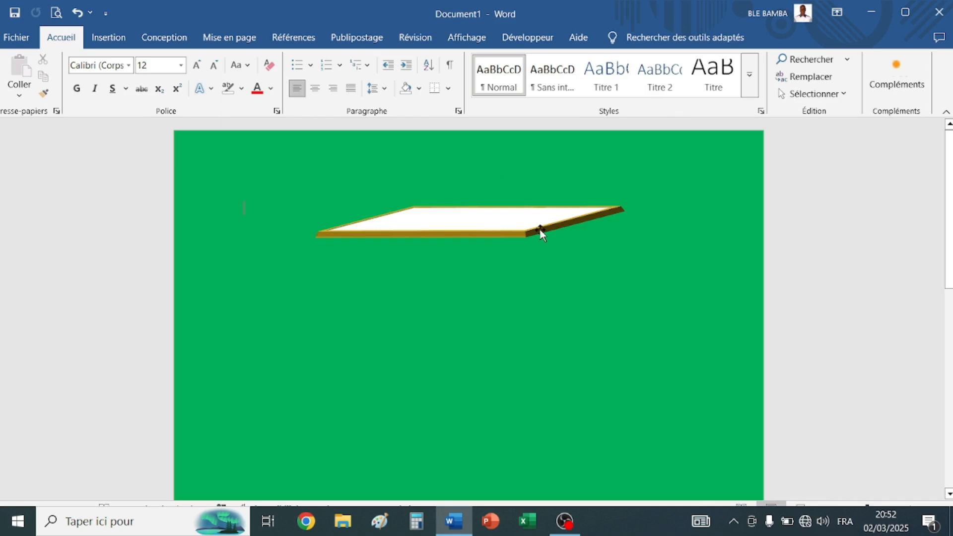
Draw a tall, narrow cube shape about 5 cm high and 0.85 cm wide, placed under the tabletop's left end
click(110, 39)
click(193, 83)
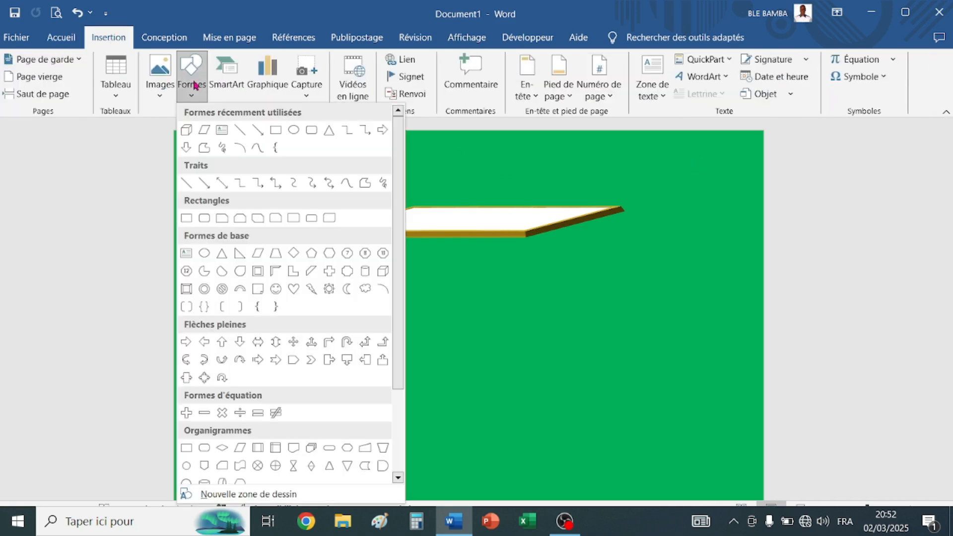
click(382, 271)
drag(381, 271, 403, 413)
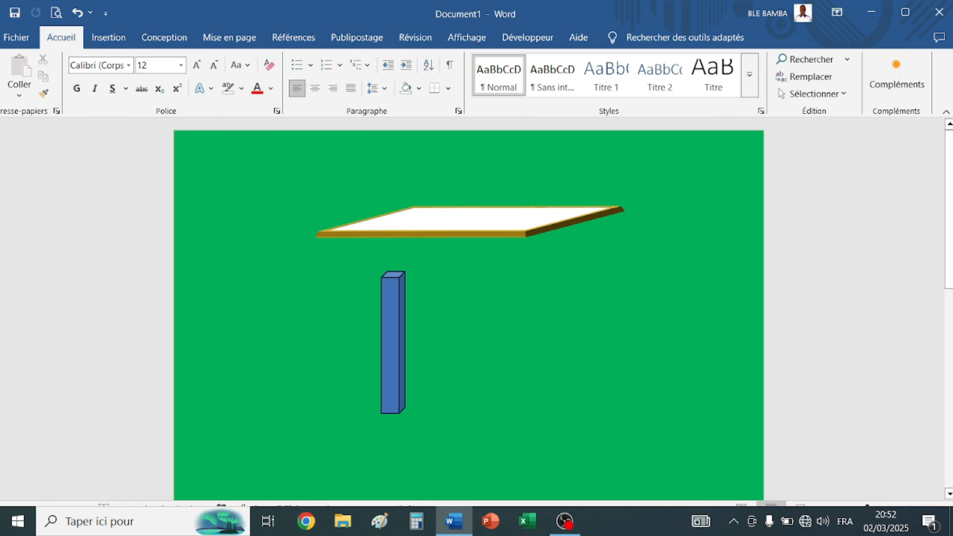
drag(397, 380, 349, 368)
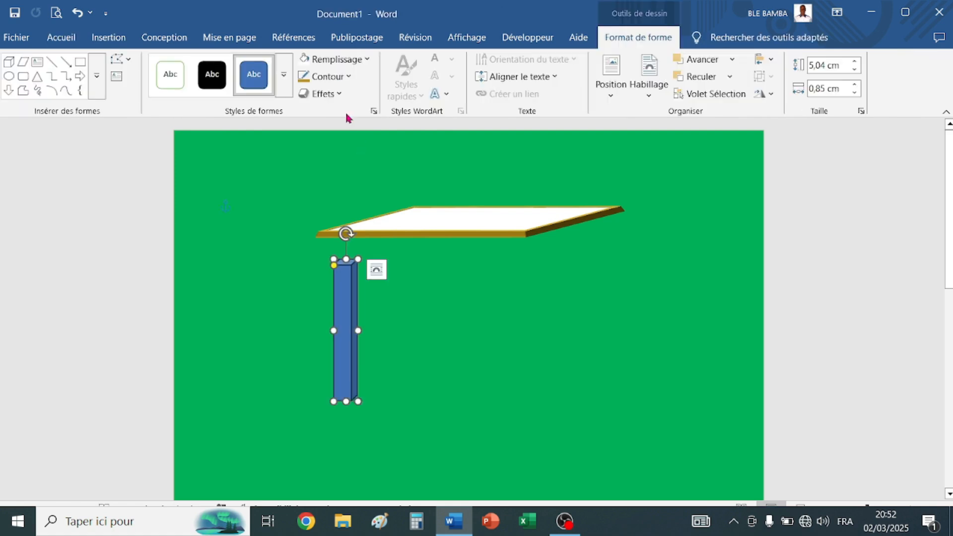
Give the table leg a dark gold fill and a dark red outline
click(368, 60)
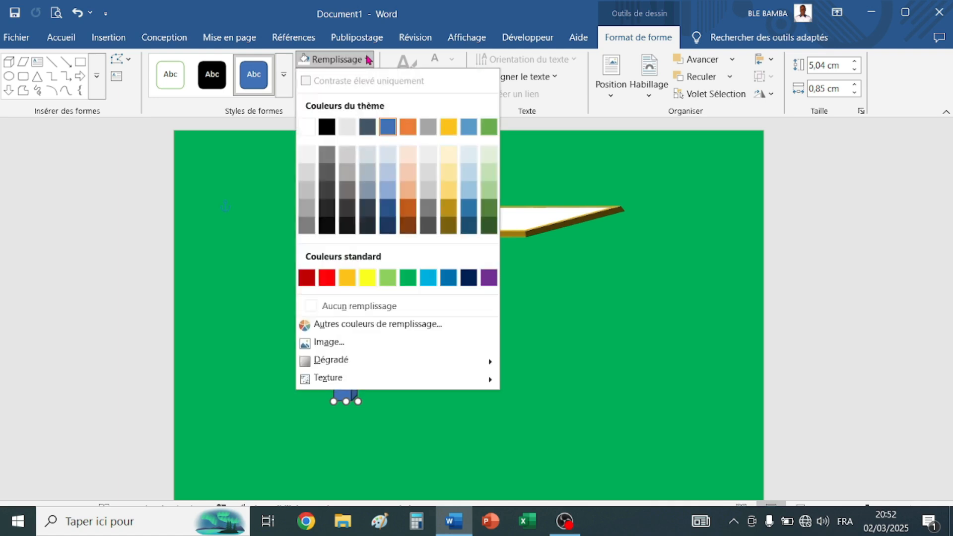
click(347, 210)
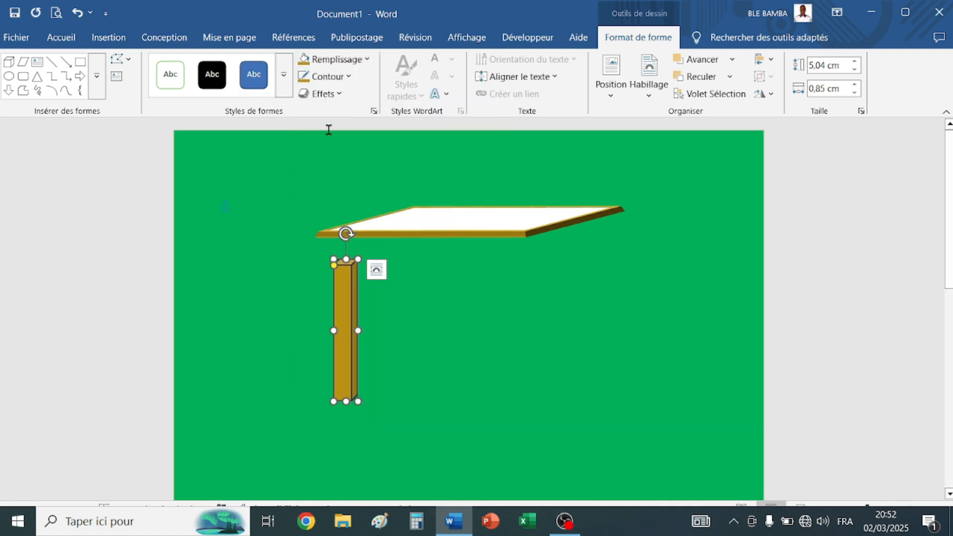
click(349, 78)
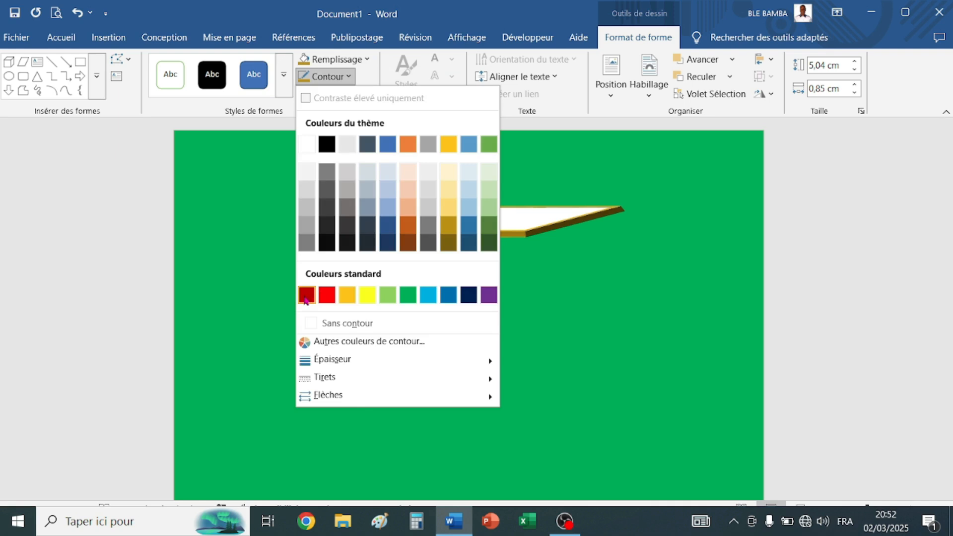
click(306, 297)
click(341, 349)
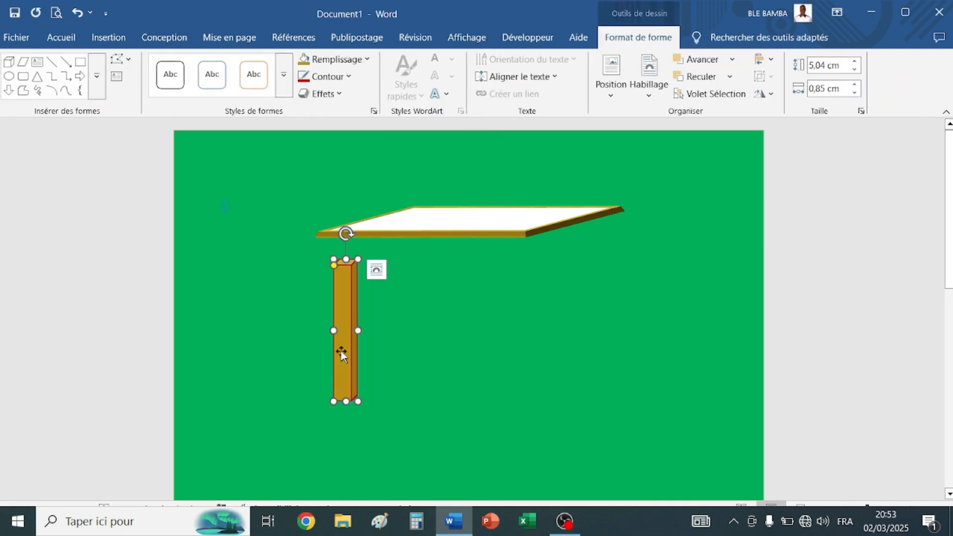
Set the leg's width to 0.6 cm and raise it to meet the tabletop's front edge
click(855, 94)
click(855, 94)
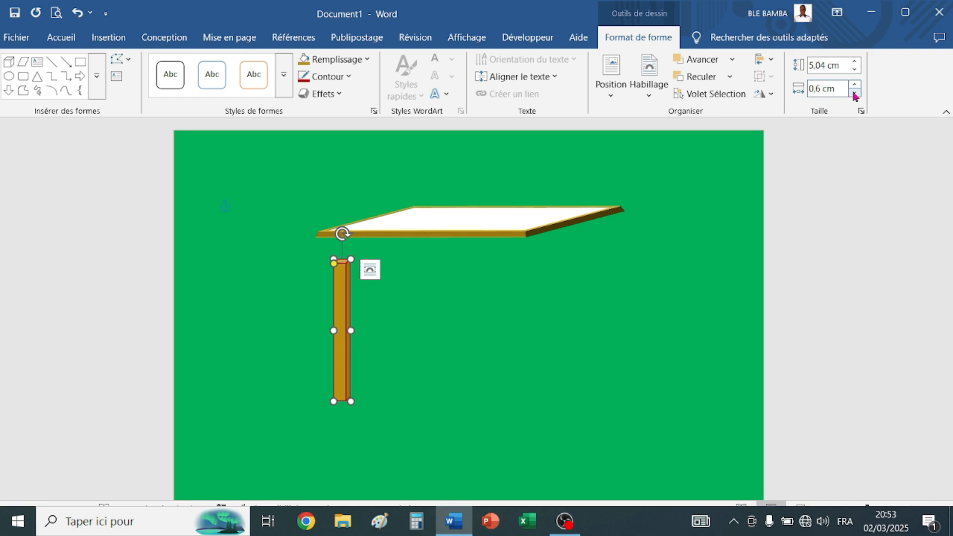
click(427, 318)
drag(346, 358, 346, 337)
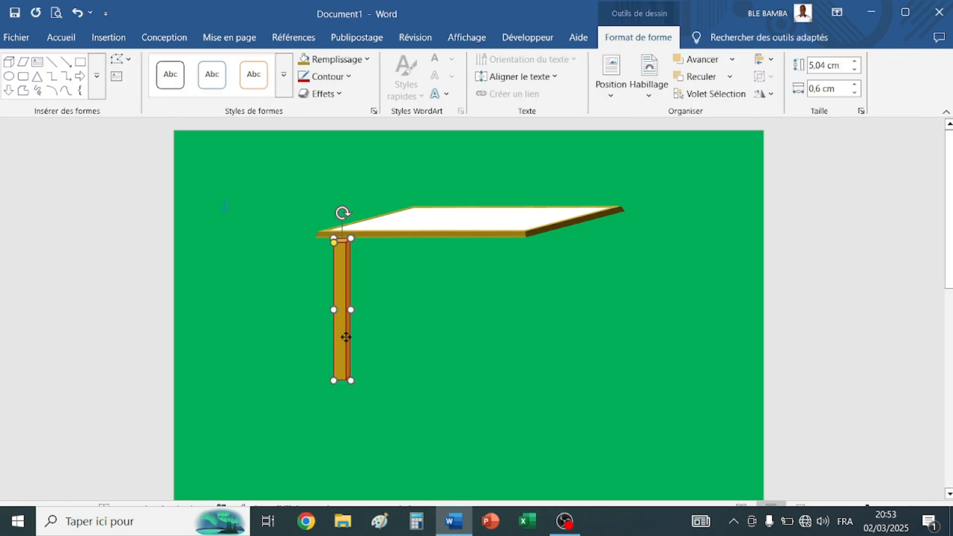
Set the leg's height to 4.4 cm
click(852, 71)
click(852, 71)
click(852, 71)
click(852, 71)
click(852, 71)
click(853, 71)
click(422, 318)
click(338, 331)
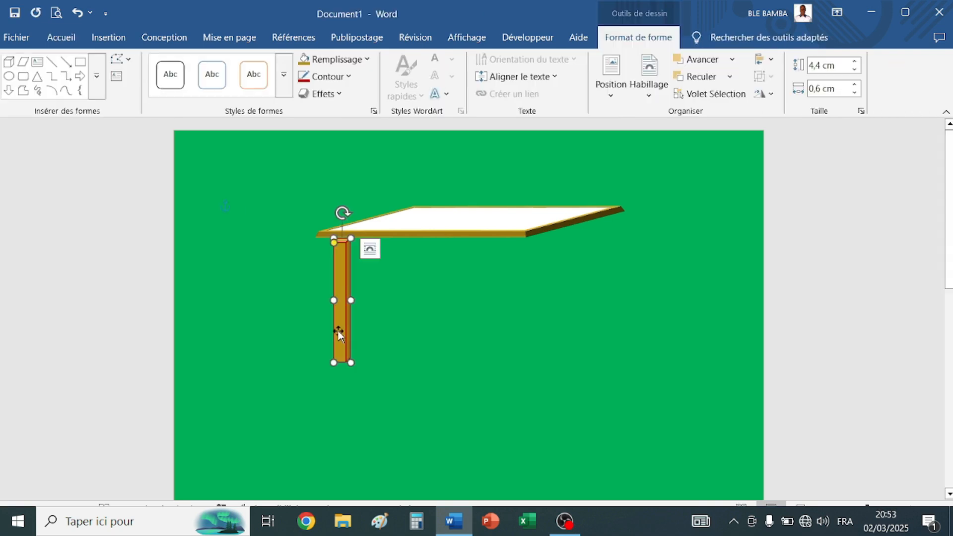
Move the leg up to overlap the tabletop's front left corner and send it backward behind the tabletop
mouse_move(339, 332)
mouse_down()
mouse_move(324, 329)
mouse_move(336, 323)
mouse_up()
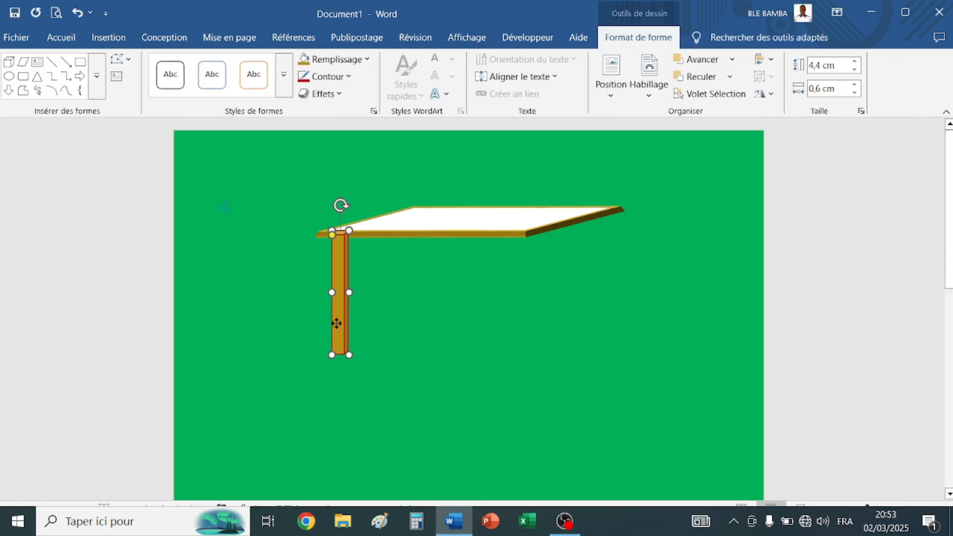
click(401, 320)
click(340, 320)
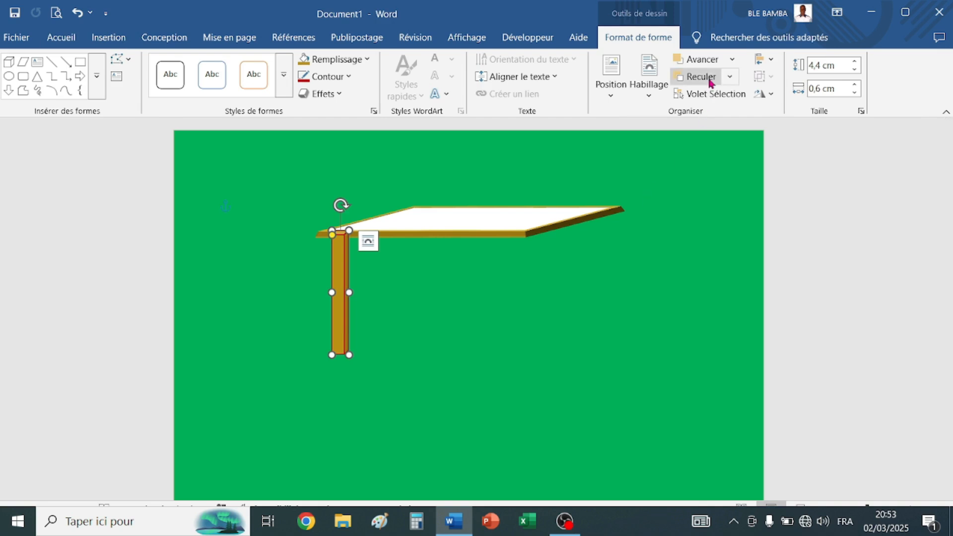
key(Escape)
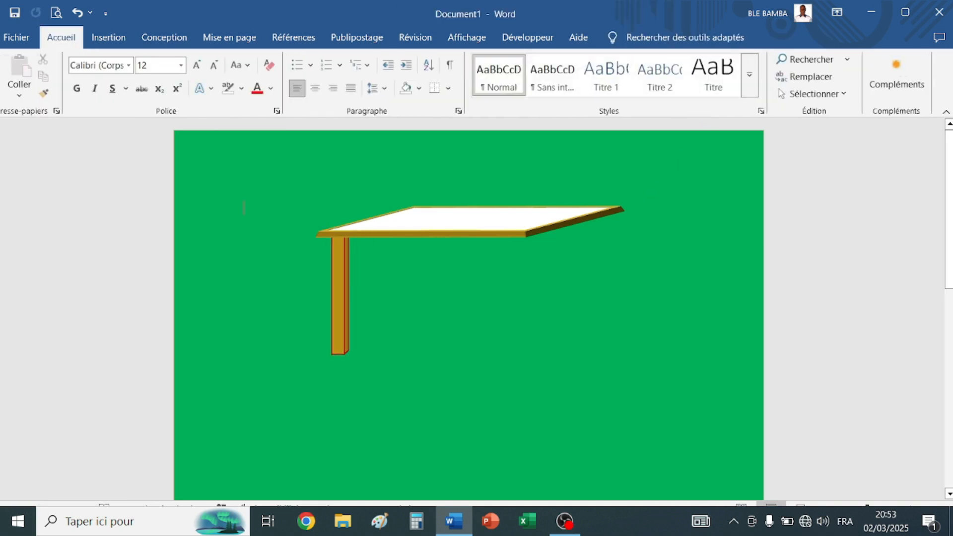
Duplicate the front left leg to make three more copies
click(342, 323)
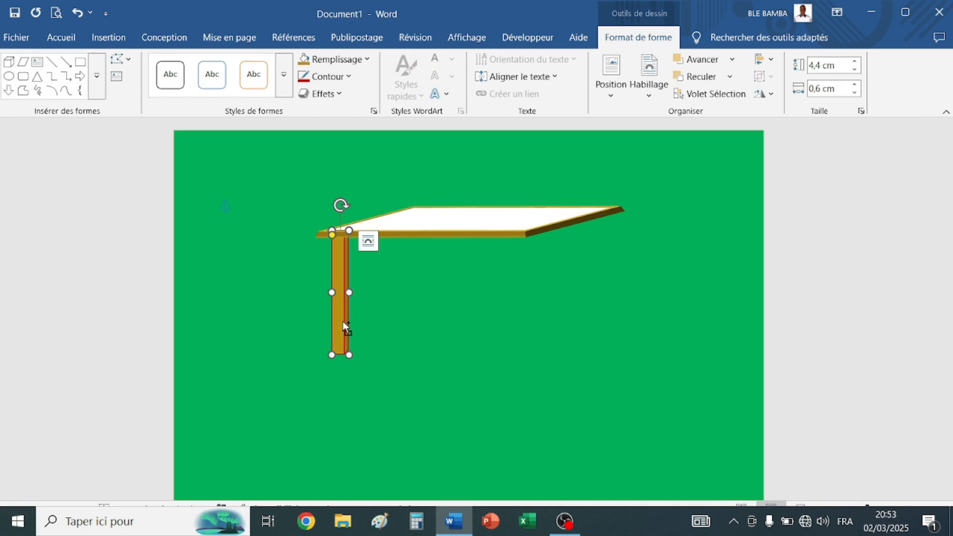
key(ctrl+d)
key(ctrl+v)
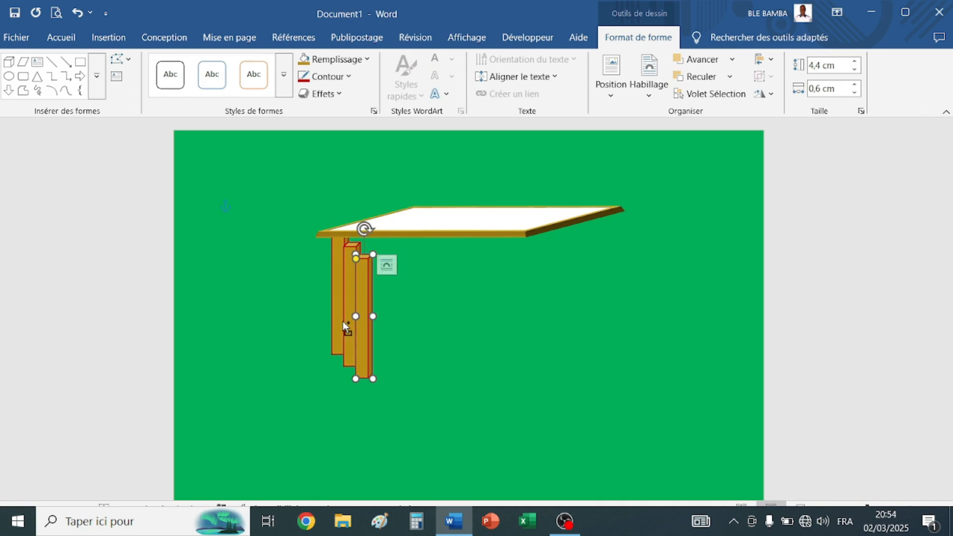
key(ctrl+v)
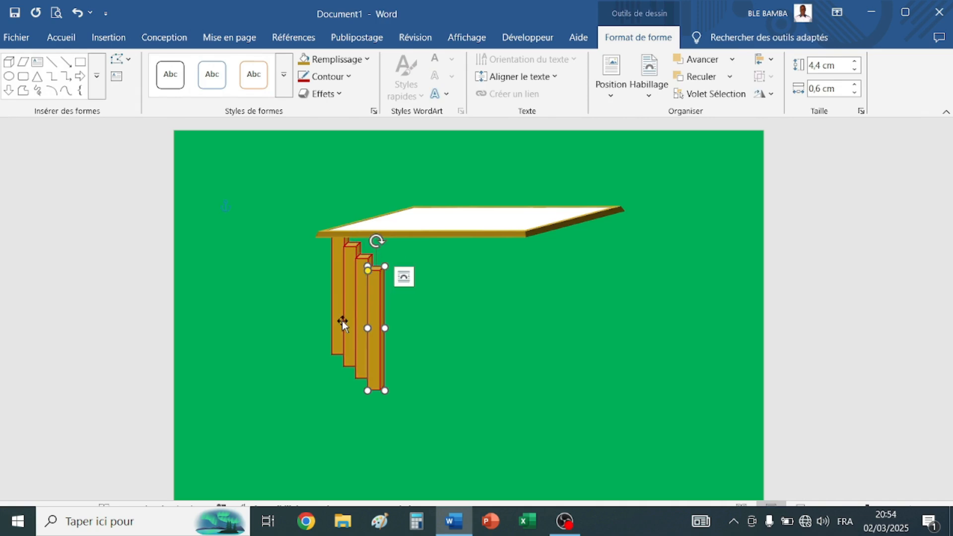
Move the topmost leg copy under the tabletop's front right corner and send it backward behind the tabletop
drag(384, 312, 525, 277)
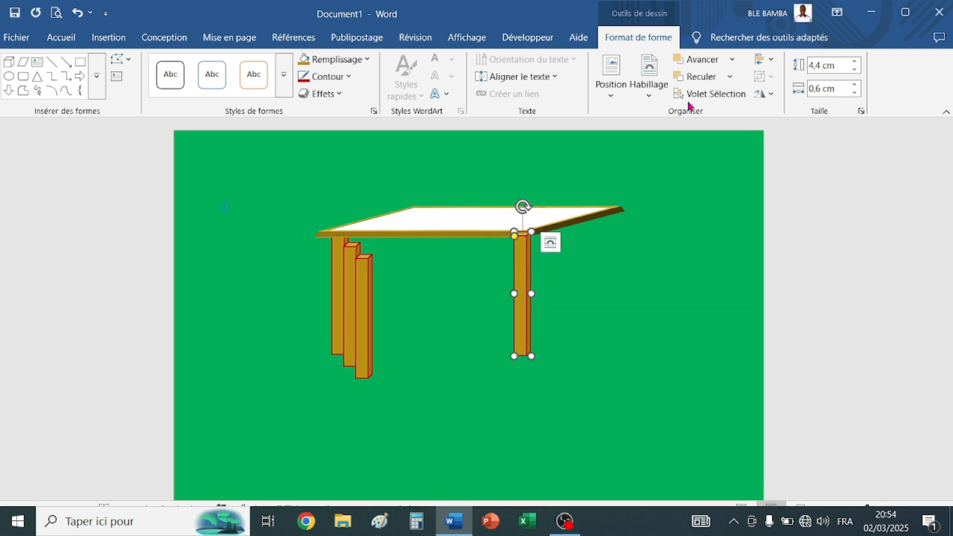
click(695, 78)
click(660, 188)
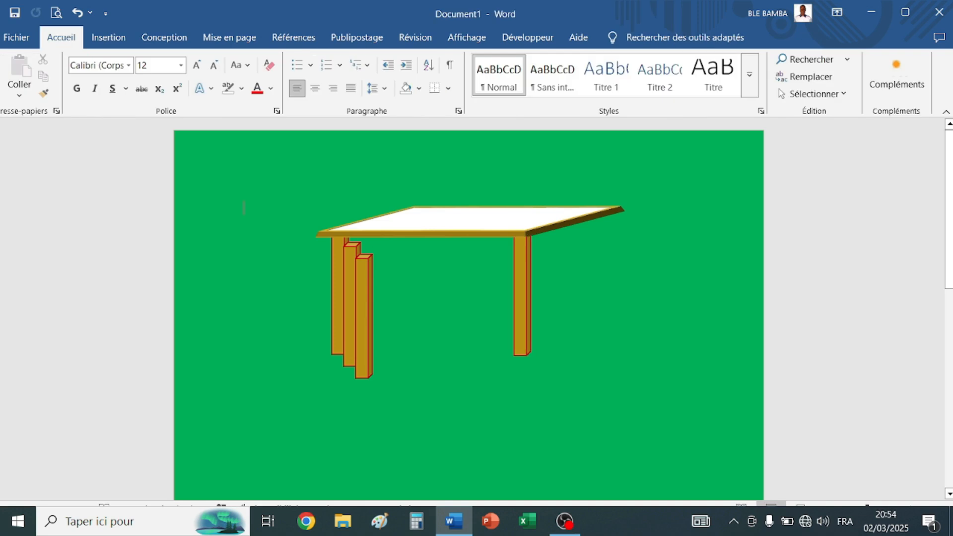
Place the next leg copy under the tabletop's back right corner and send it backward behind the tabletop
click(366, 338)
drag(366, 339, 609, 294)
click(700, 77)
key(Escape)
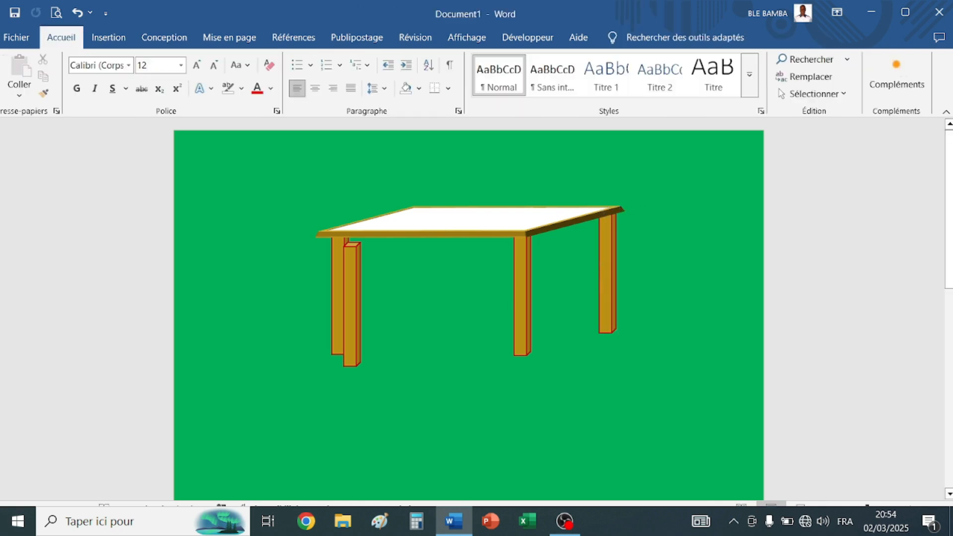
Place the remaining leg copy at the tabletop's back left corner and send it backward behind the tabletop
click(352, 345)
drag(352, 344, 416, 310)
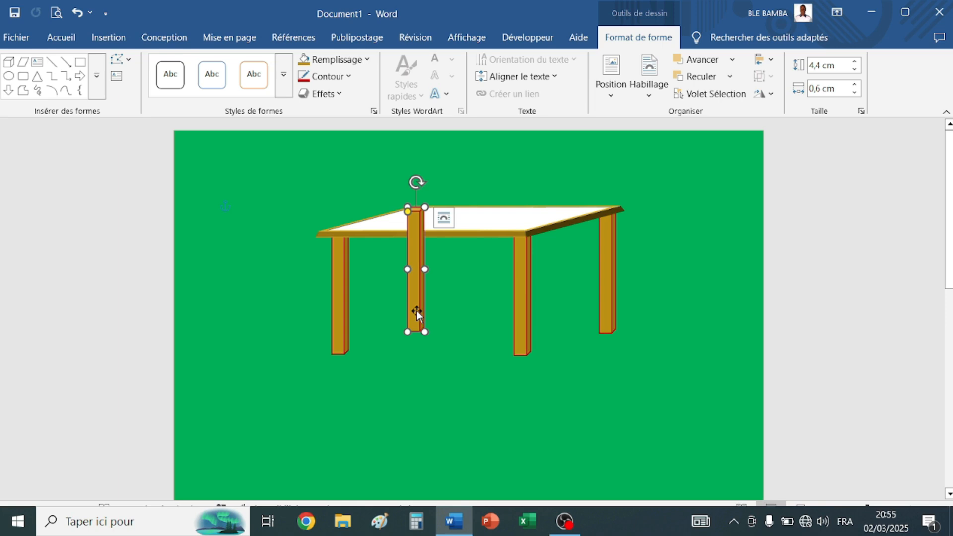
click(701, 77)
click(244, 206)
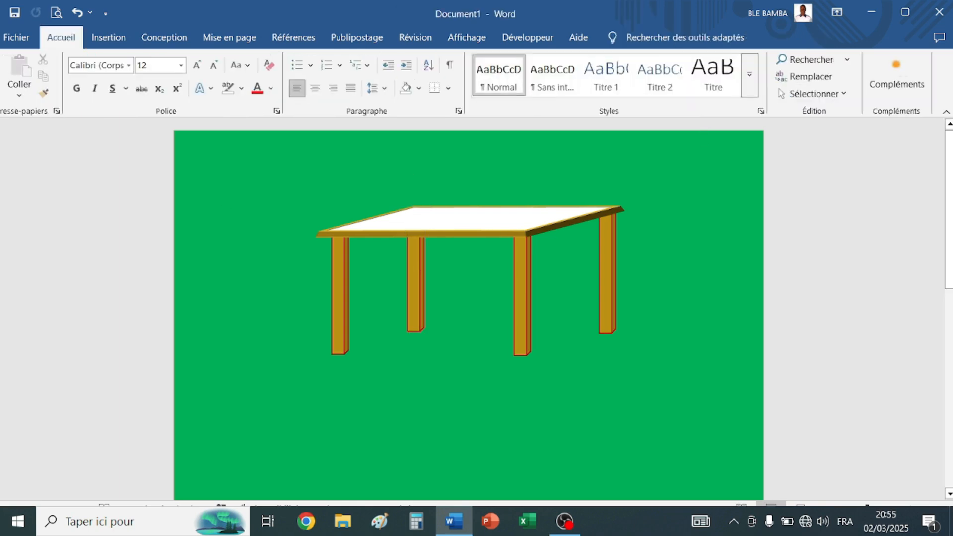